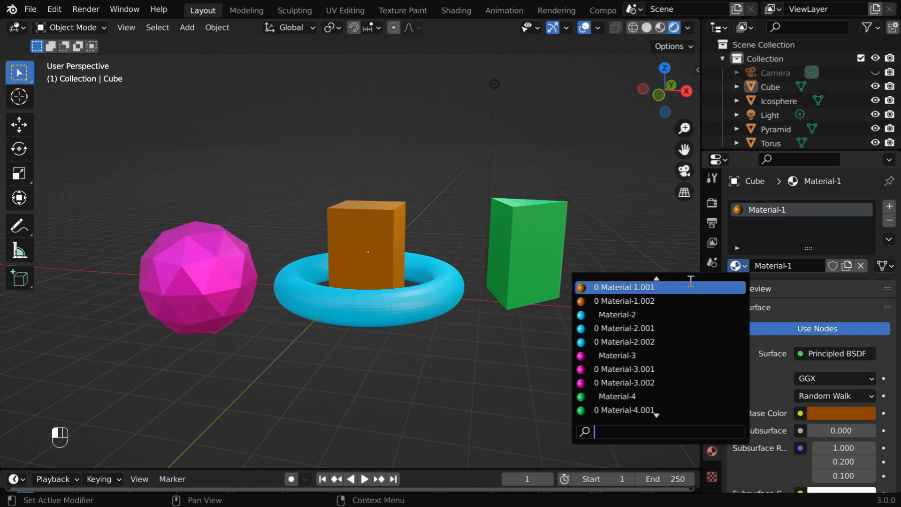
# Save the file and revert it to the saved version to drop the unused materials.
pyautogui.scroll(2, 691, 281)
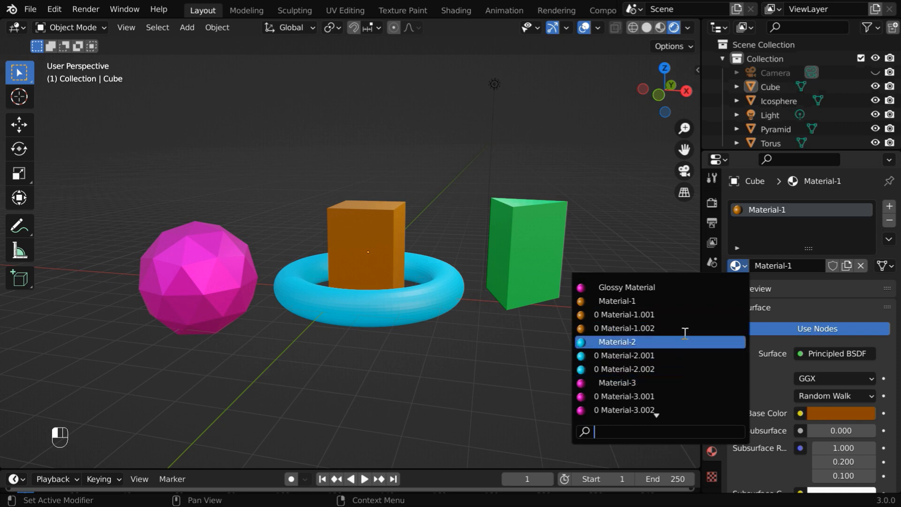
pyautogui.press('Escape')
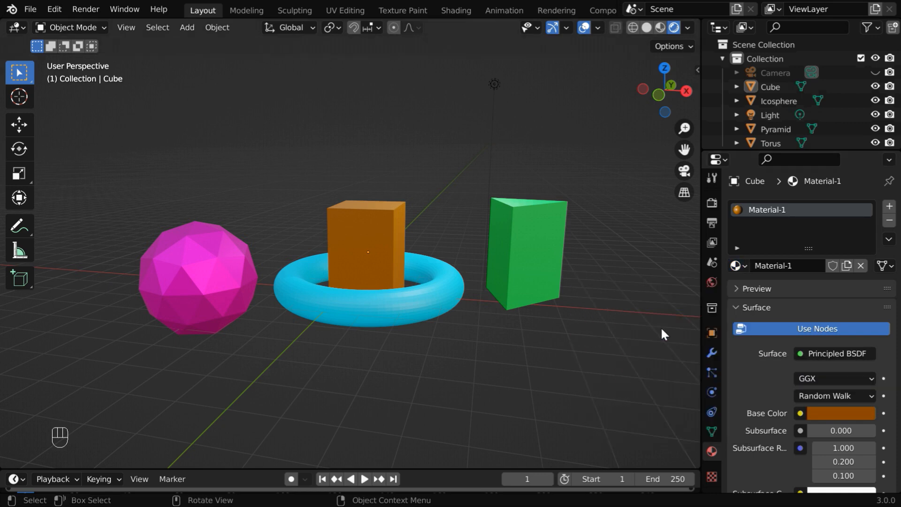
pyautogui.click(35, 8)
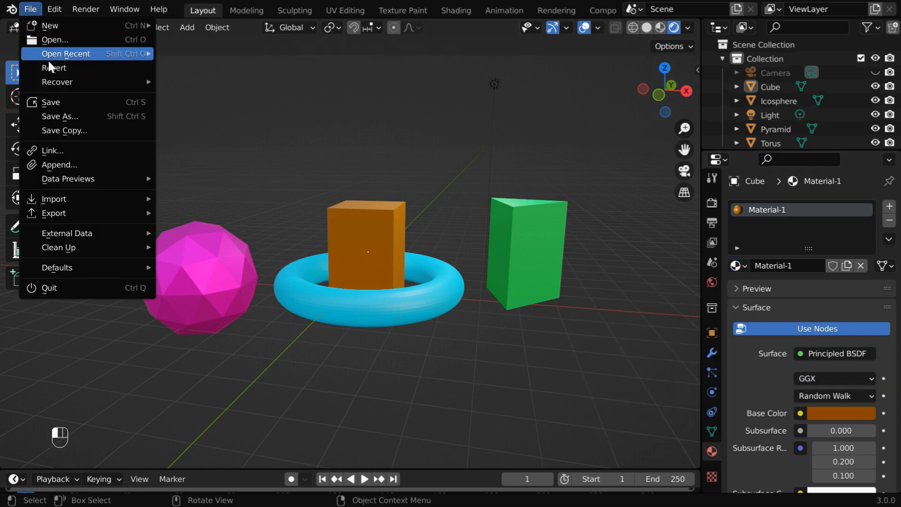
pyautogui.click(56, 98)
pyautogui.click(31, 10)
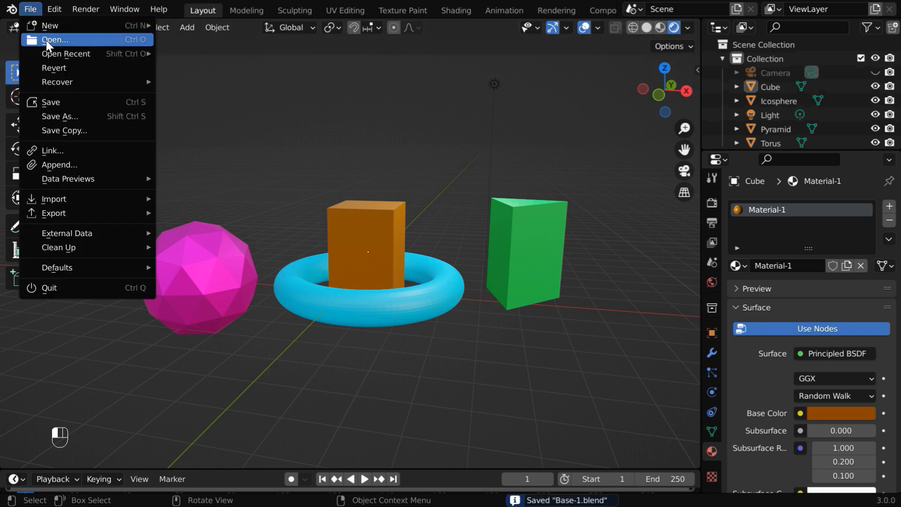
pyautogui.click(61, 67)
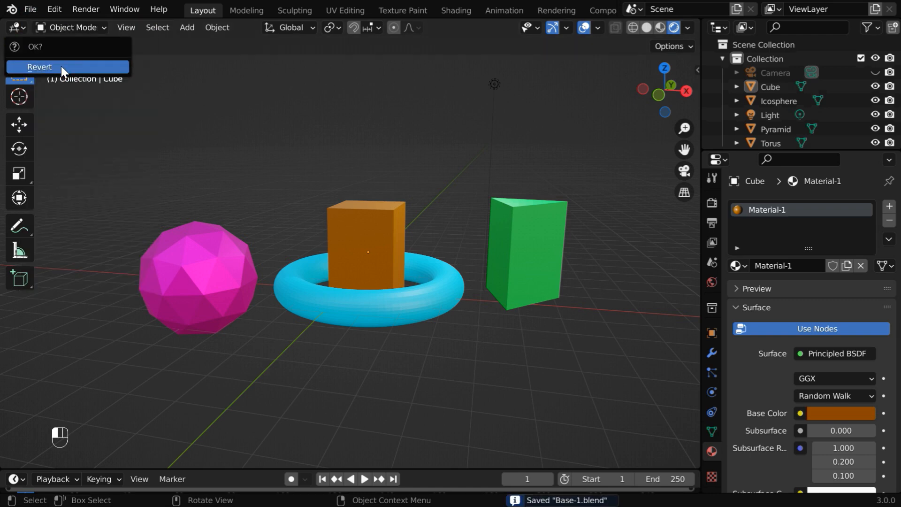
pyautogui.click(61, 67)
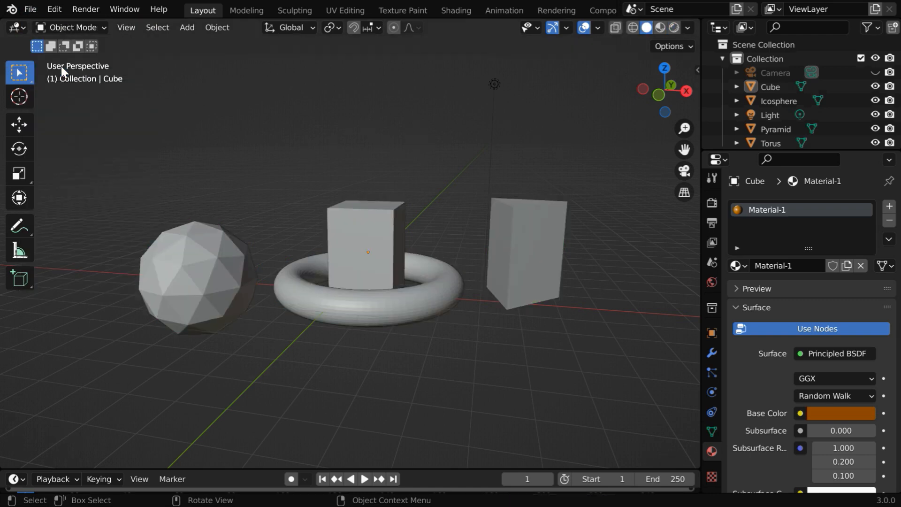
# Switch the viewport to rendered shading and review the cube's list of available materials.
pyautogui.click(672, 30)
pyautogui.click(737, 266)
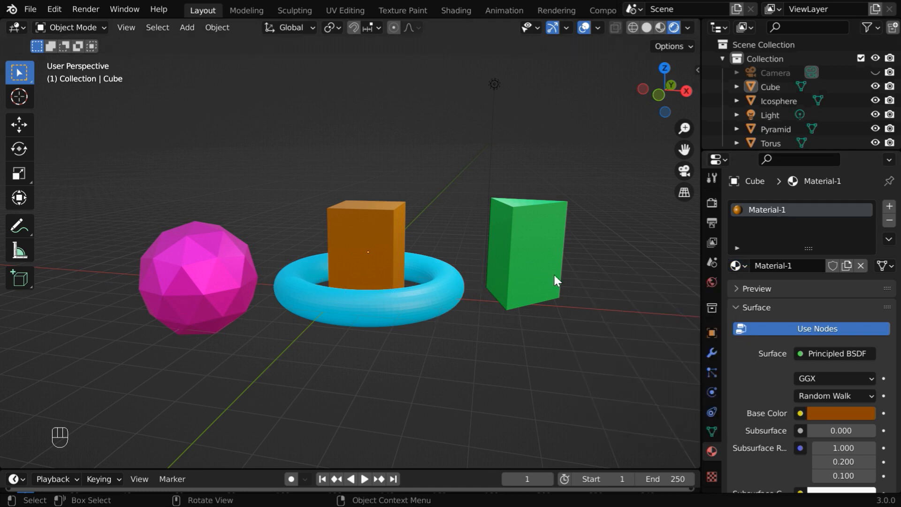
pyautogui.click(738, 266)
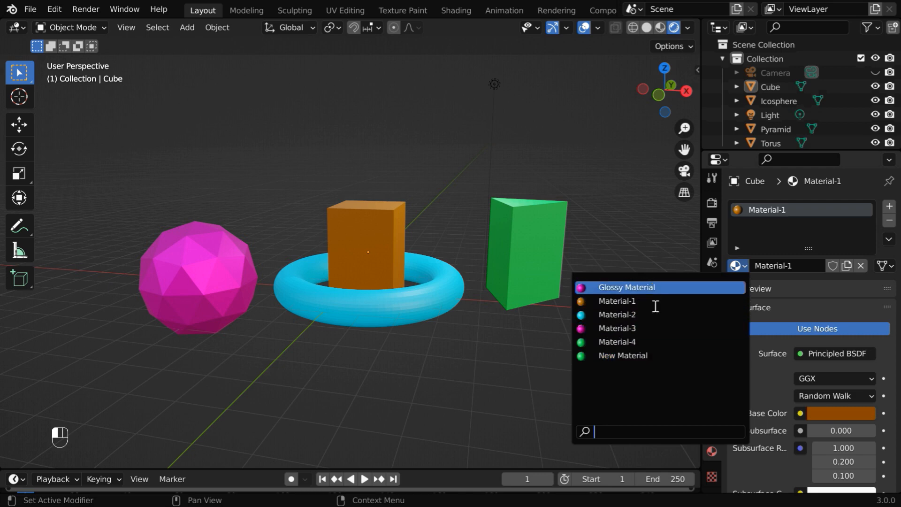
pyautogui.press('Escape')
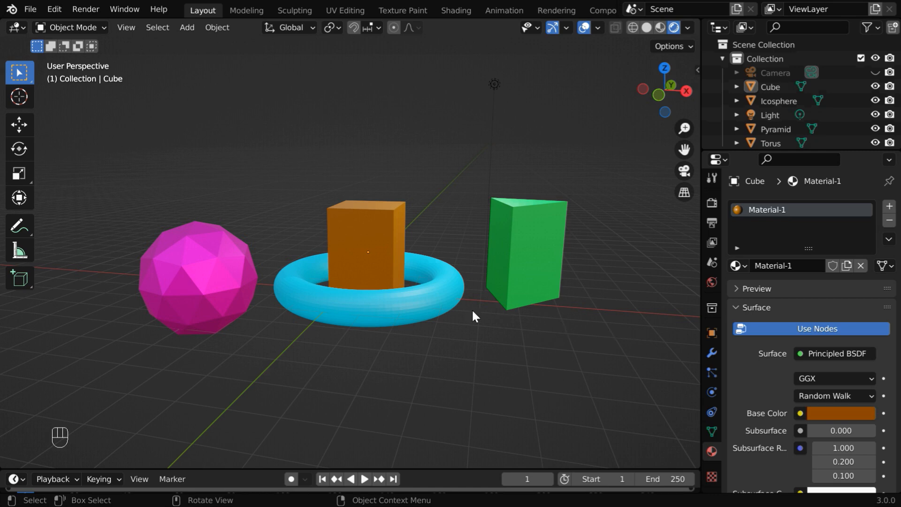
# Remove the unused material slots from the torus.
pyautogui.click(429, 298)
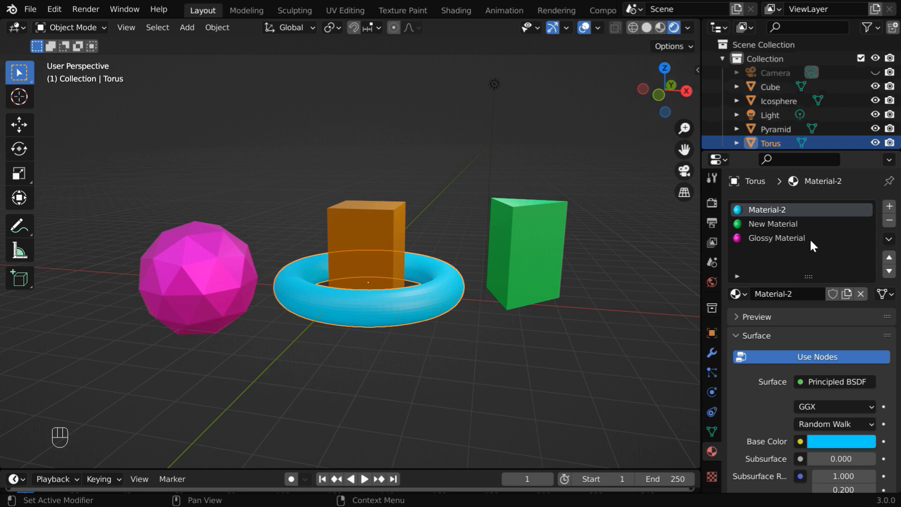
pyautogui.click(736, 294)
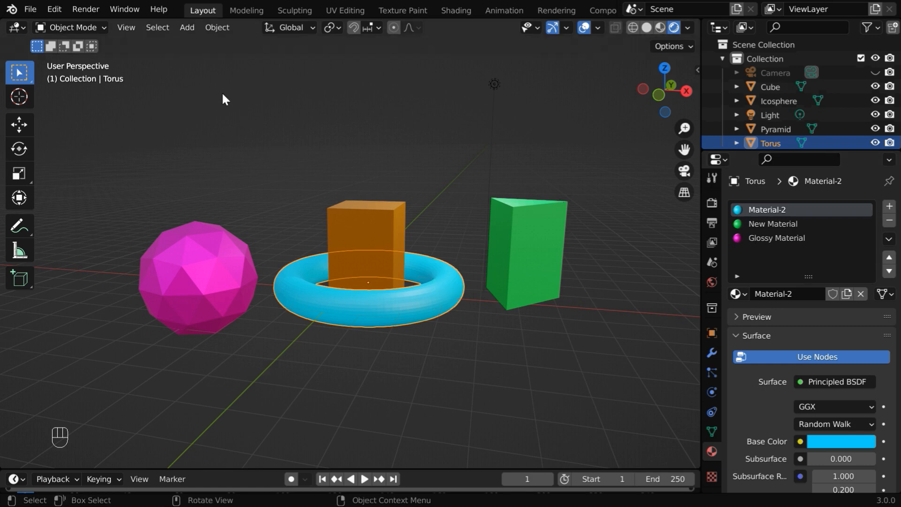
pyautogui.click(221, 32)
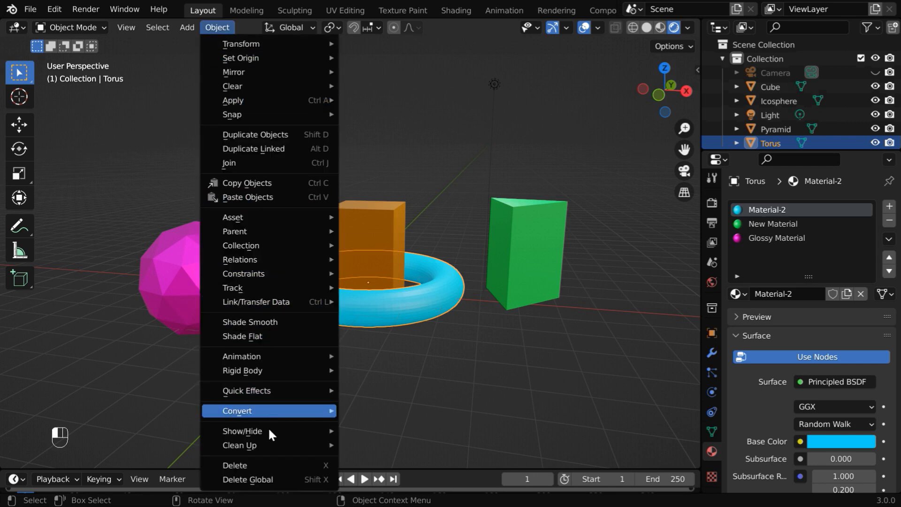
pyautogui.moveTo(276, 446)
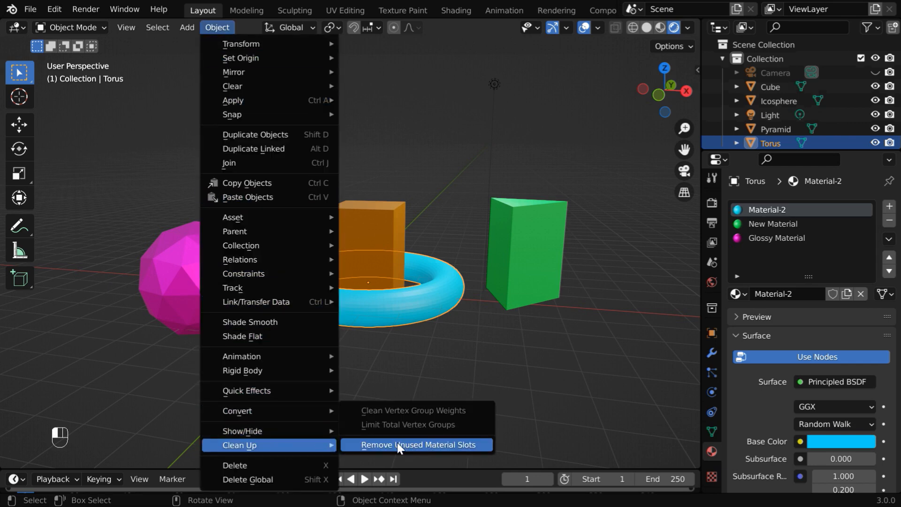
pyautogui.click(441, 444)
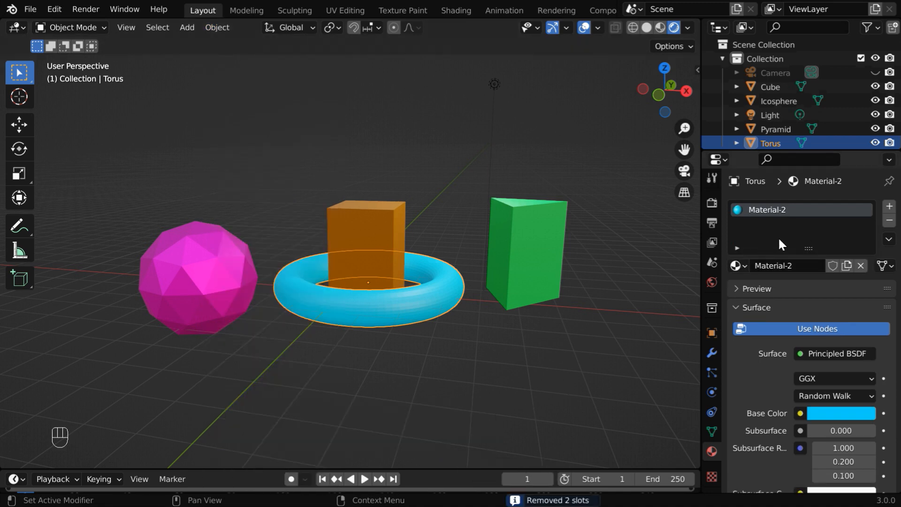
# Save the file again and revert it to purge the materials freed from the torus.
pyautogui.click(30, 8)
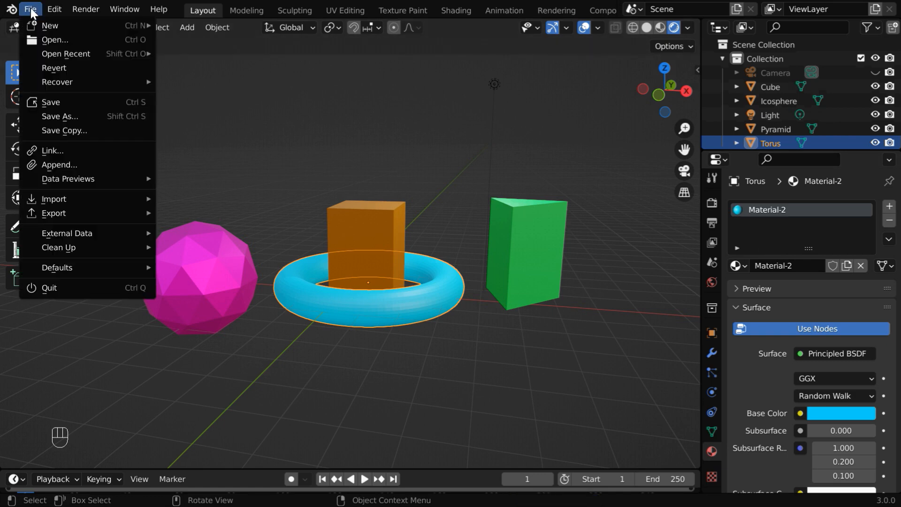
pyautogui.click(54, 104)
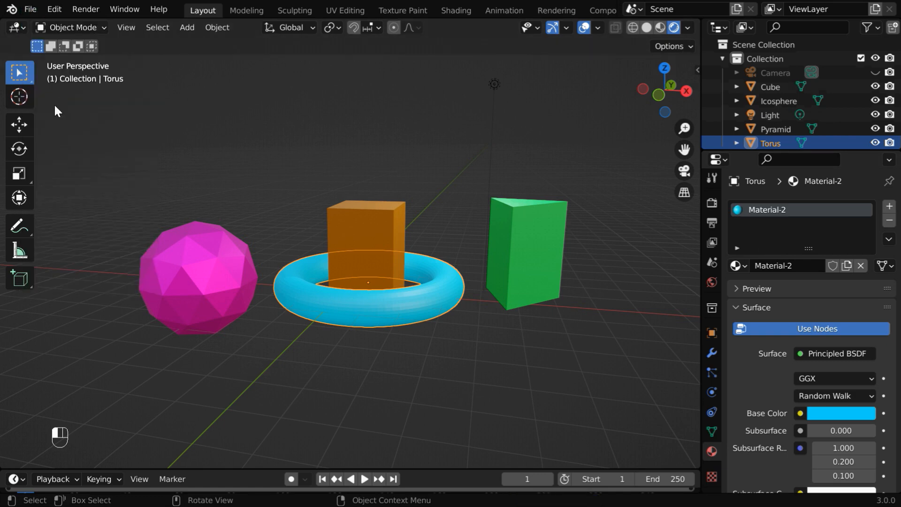
pyautogui.click(31, 9)
pyautogui.click(49, 64)
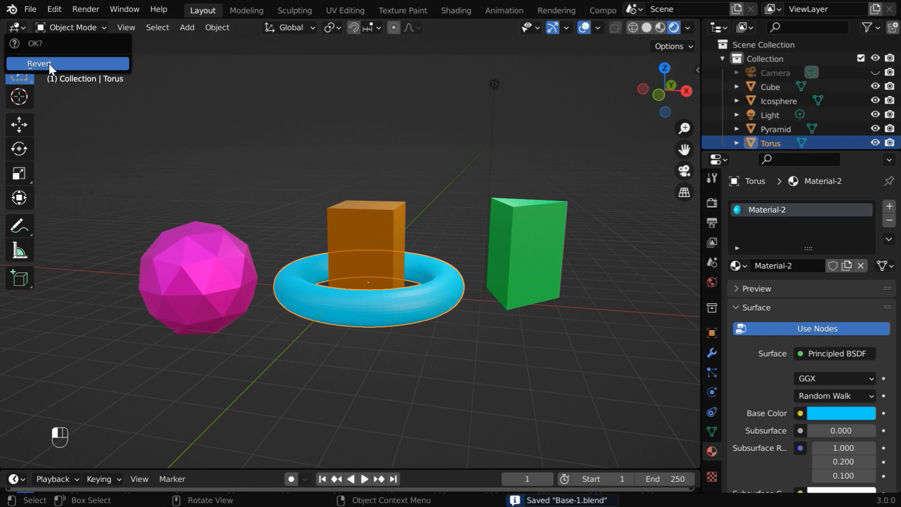
pyautogui.click(49, 64)
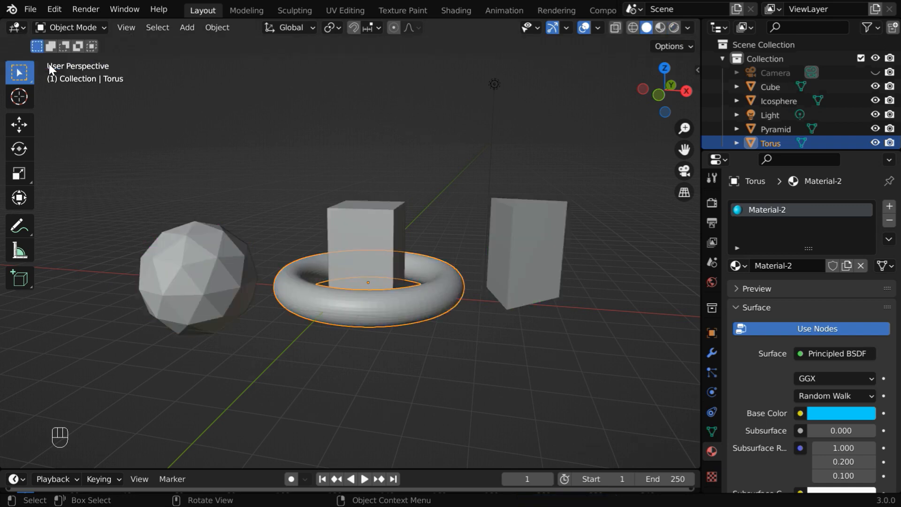
# Return the viewport to rendered shading and review the torus's list of available materials.
pyautogui.click(674, 27)
pyautogui.click(742, 266)
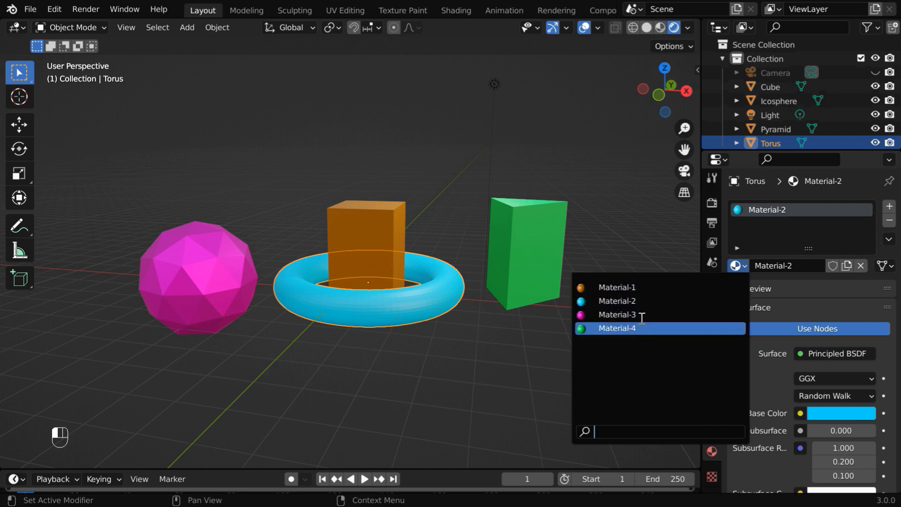
# Undo the material clean-up back to the state with the cube active and review its material list.
pyautogui.click(54, 10)
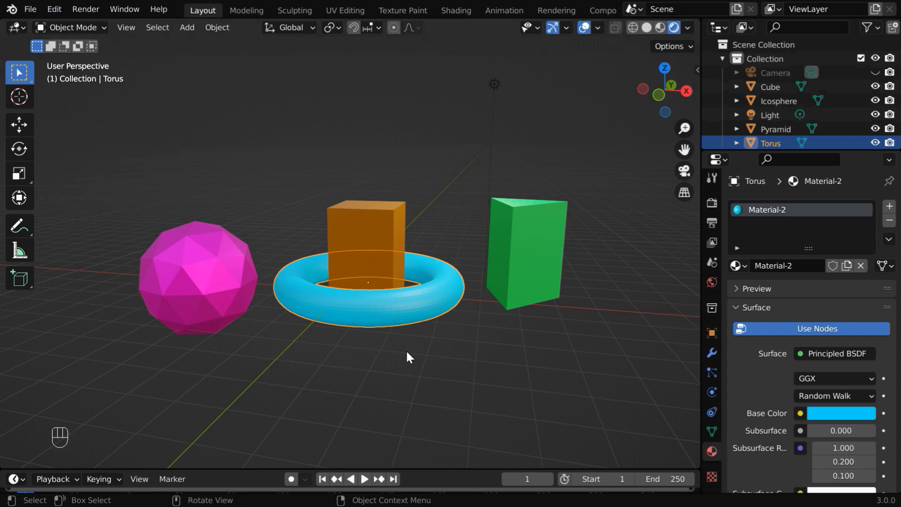
pyautogui.click(479, 381)
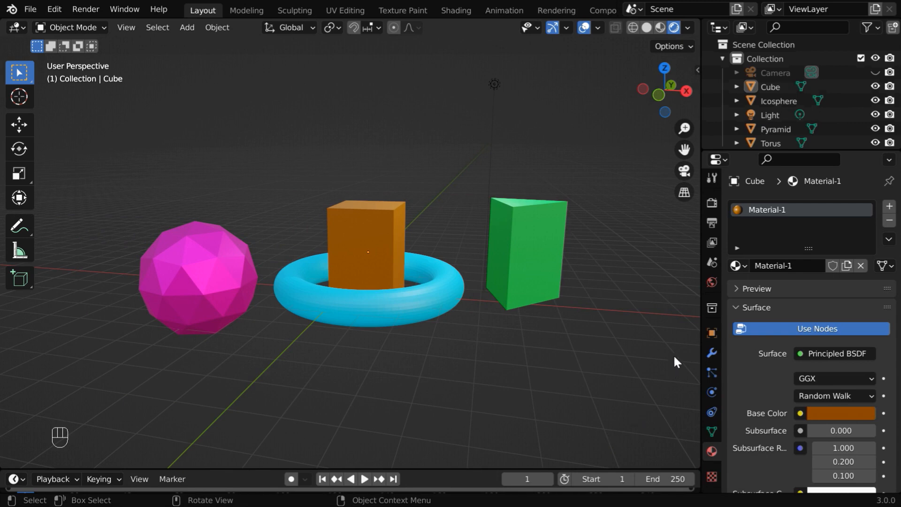
pyautogui.click(739, 266)
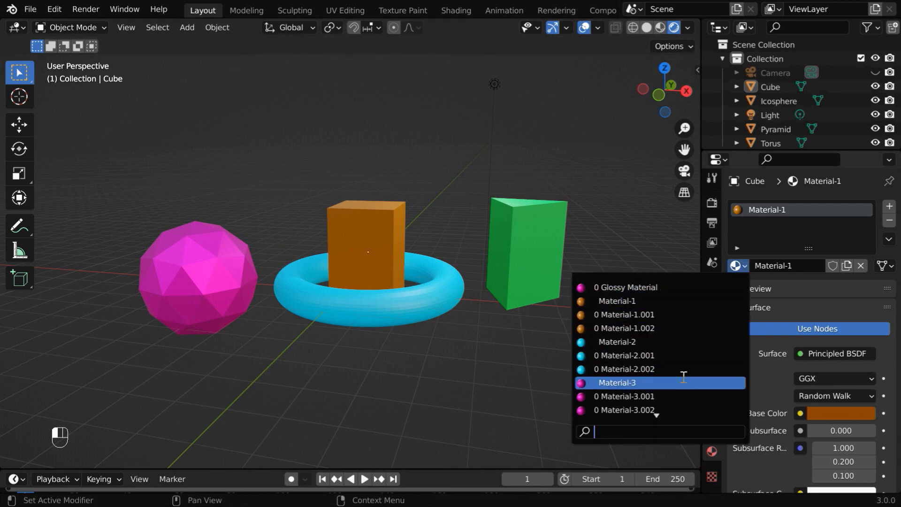
pyautogui.press('Escape')
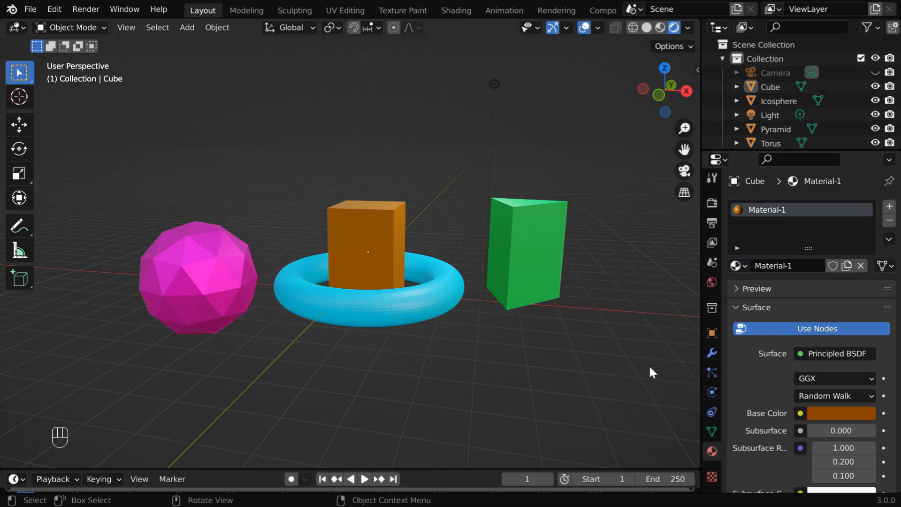
# Purge all unused data-blocks from the file and check the cube's list of available materials.
pyautogui.click(33, 8)
pyautogui.moveTo(91, 249)
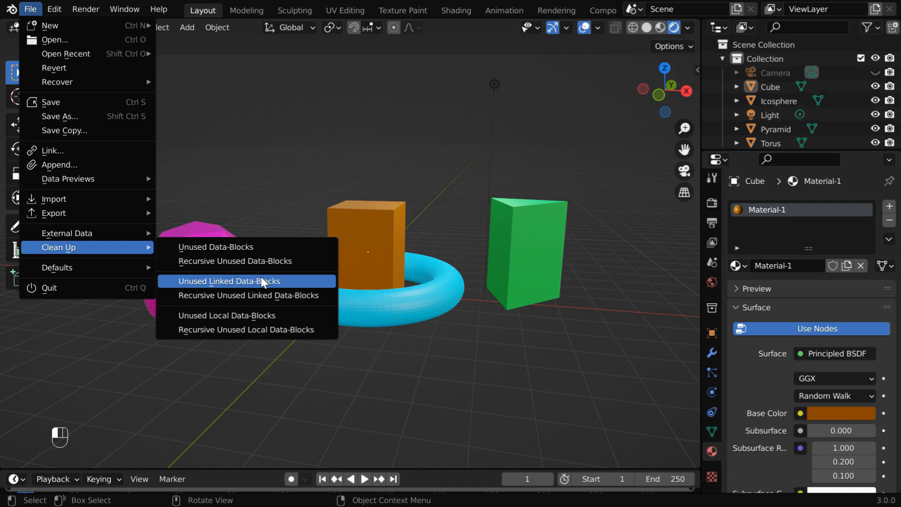
pyautogui.click(246, 248)
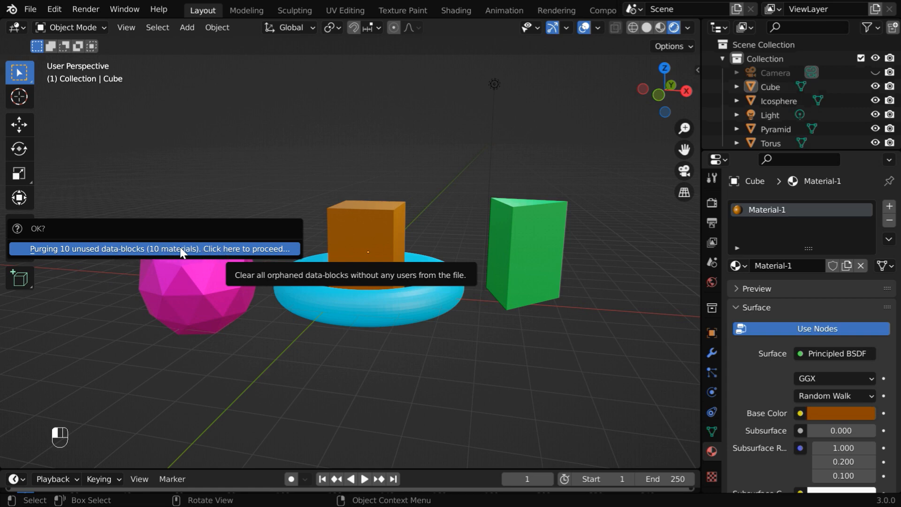
pyautogui.click(135, 249)
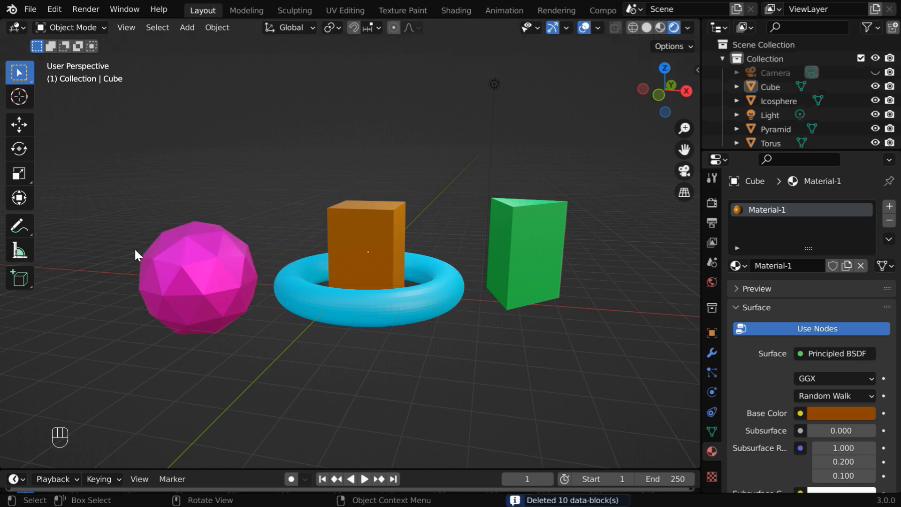
pyautogui.click(736, 265)
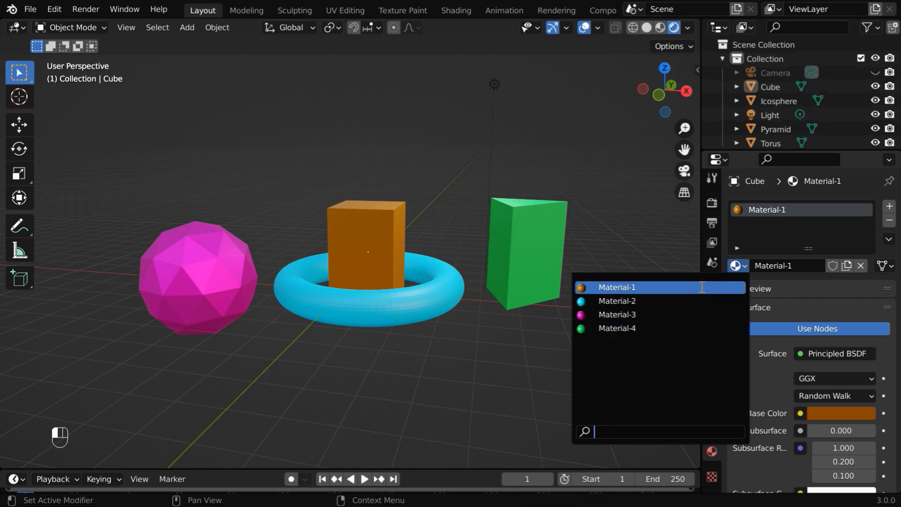
pyautogui.click(280, 189)
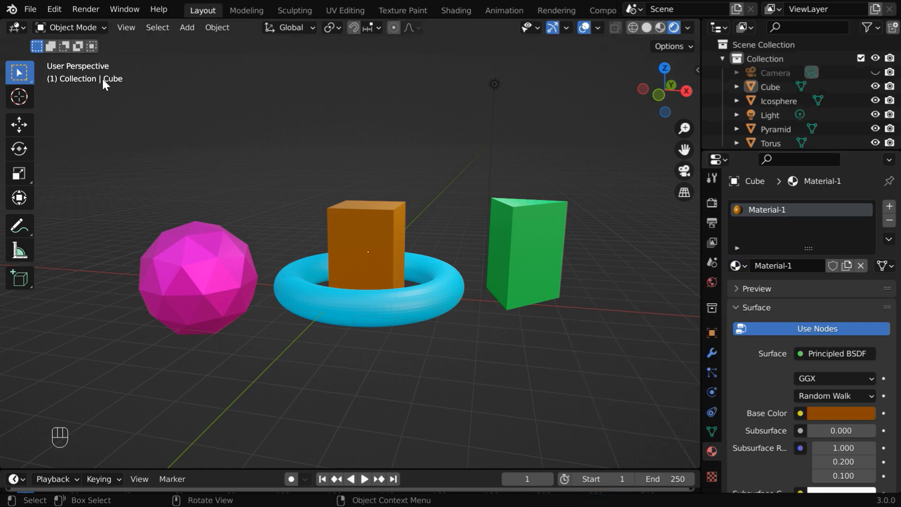
# Undo the purge of unused data-blocks and review the cube's material list.
pyautogui.click(53, 10)
pyautogui.click(738, 265)
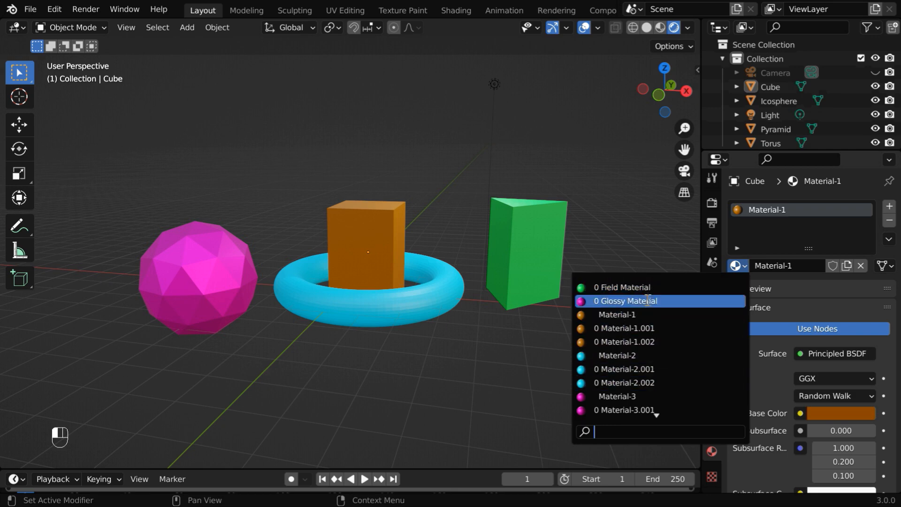
pyautogui.press('Escape')
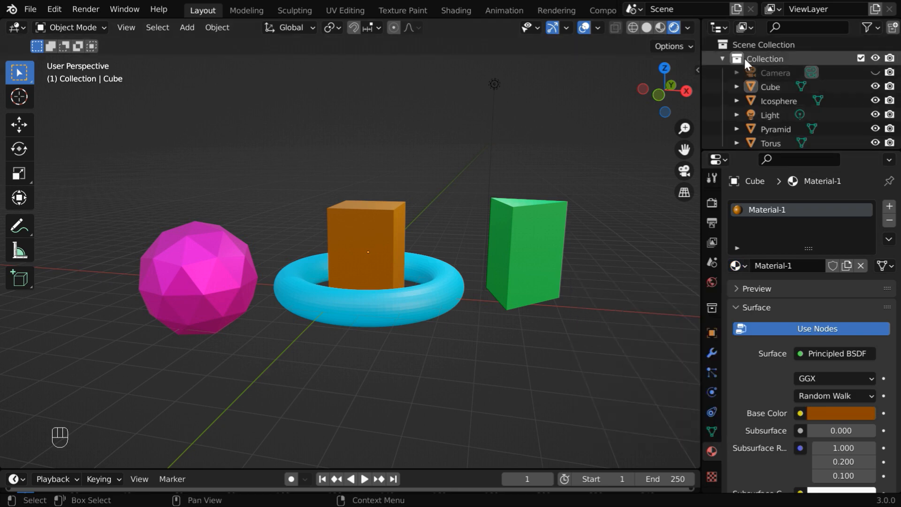
# Show the orphan data in the outliner and give Field Material and Glossy Material a fake user.
pyautogui.click(746, 27)
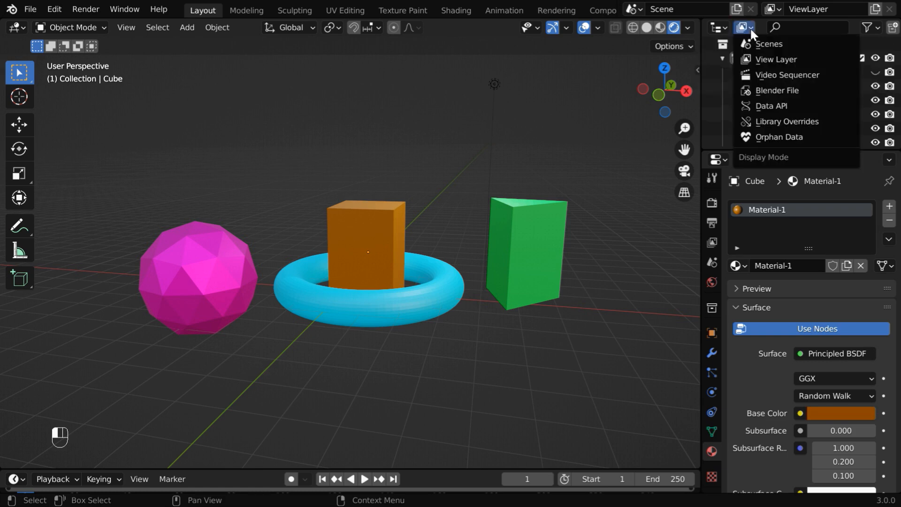
pyautogui.click(783, 137)
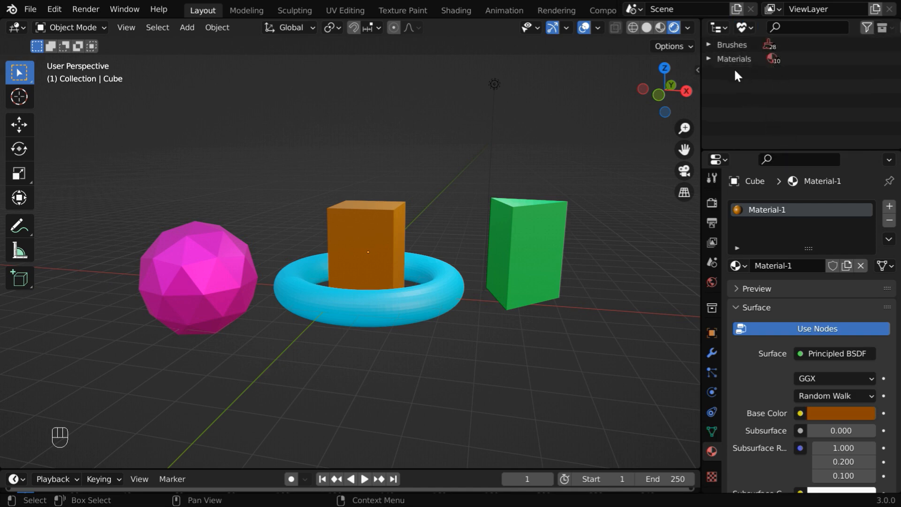
pyautogui.click(709, 59)
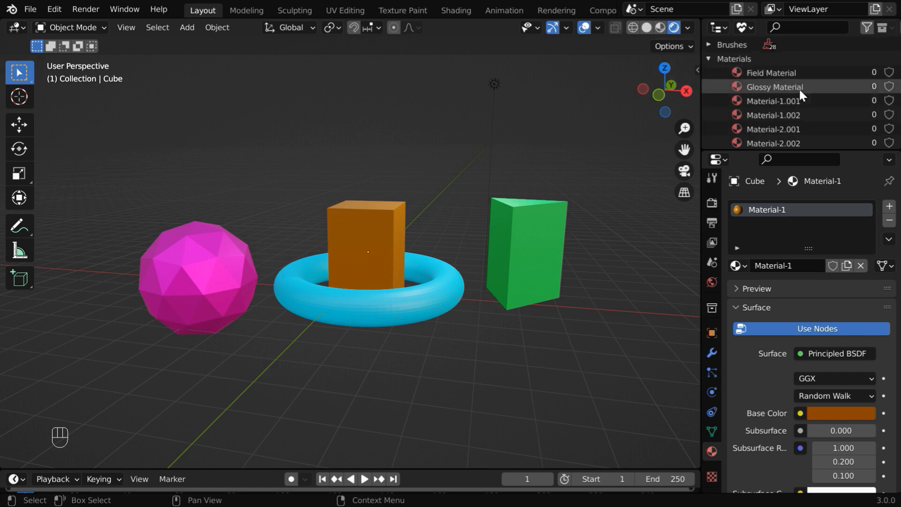
pyautogui.click(890, 75)
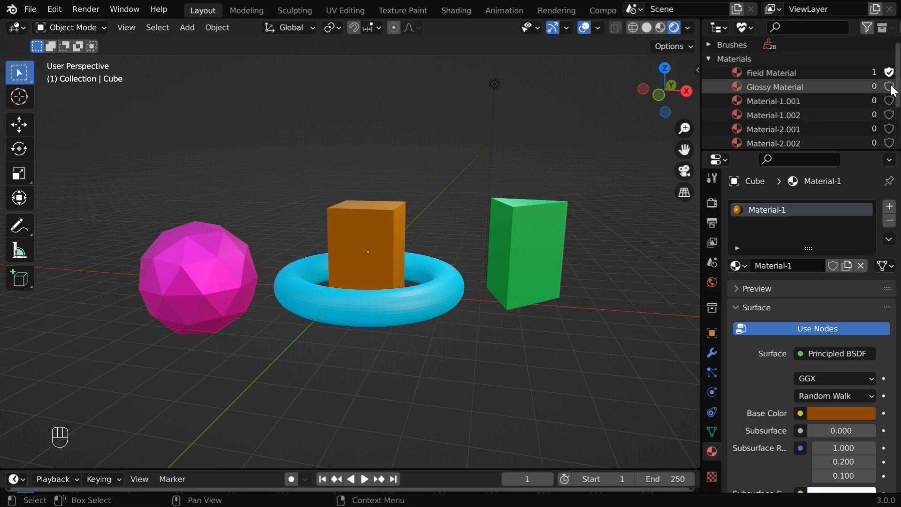
pyautogui.click(890, 88)
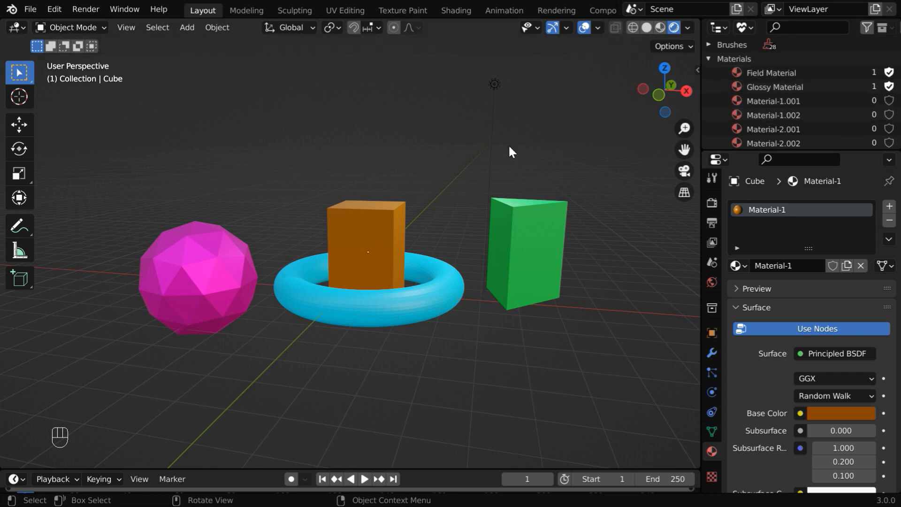
# Purge the unused data-blocks from the file and check the cube's list of available materials.
pyautogui.click(30, 10)
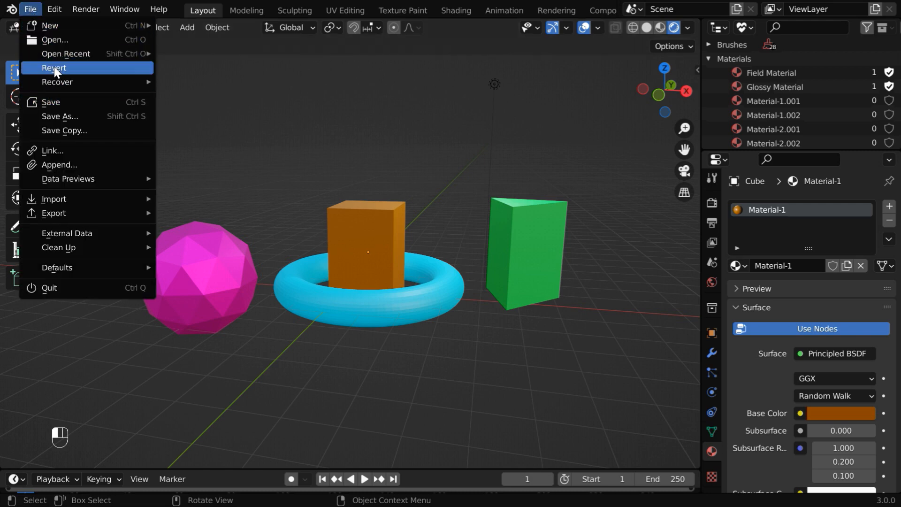
pyautogui.moveTo(92, 248)
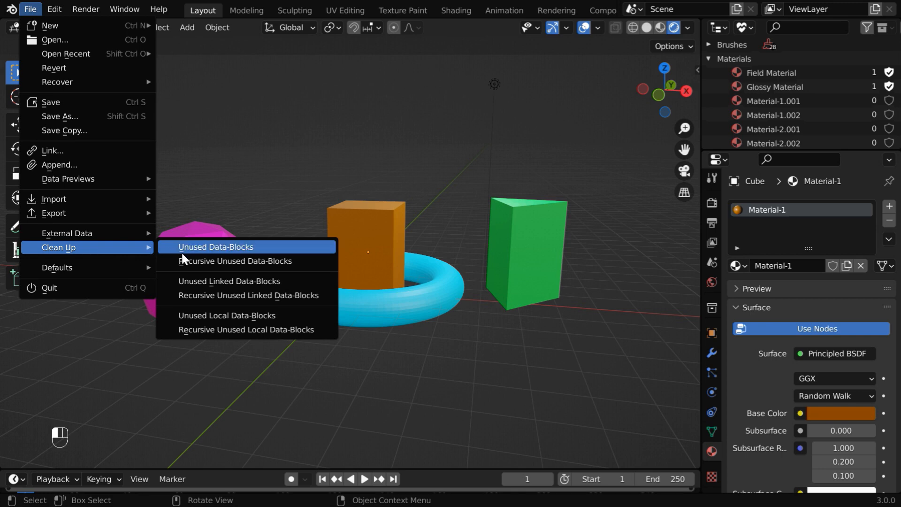
pyautogui.click(203, 251)
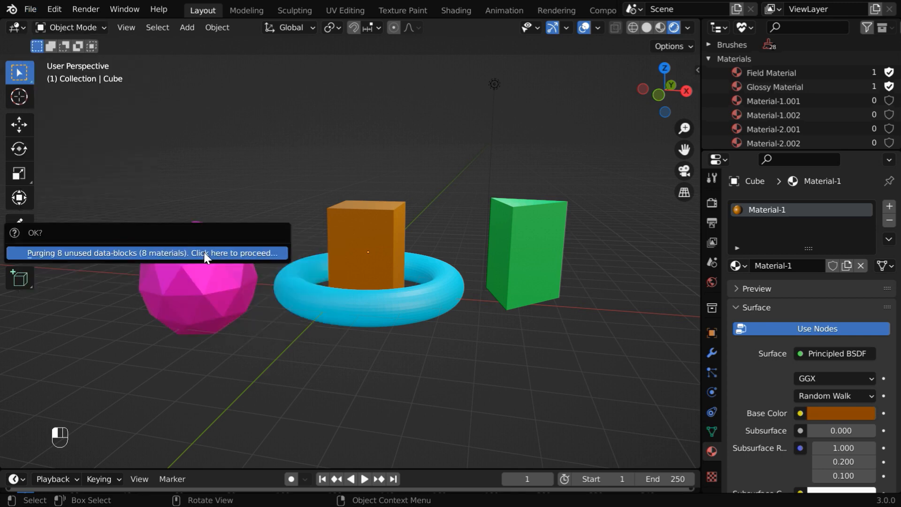
pyautogui.click(132, 254)
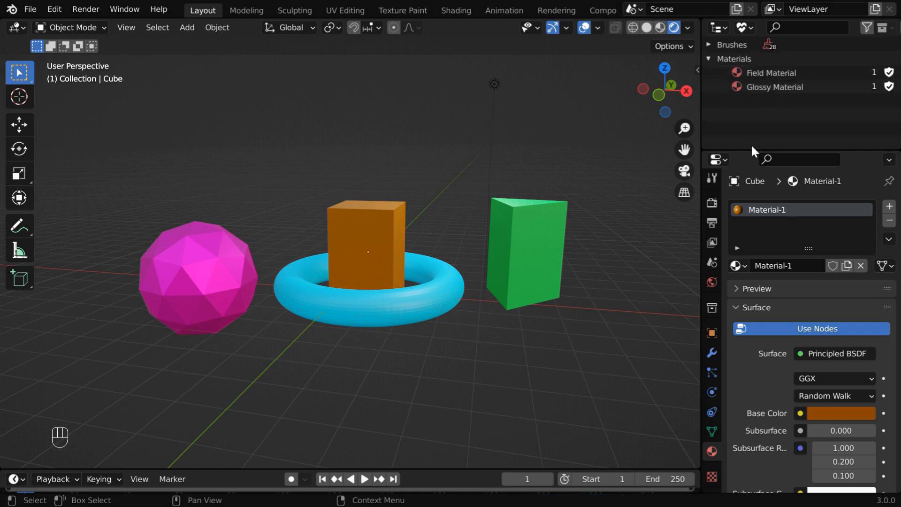
pyautogui.click(738, 265)
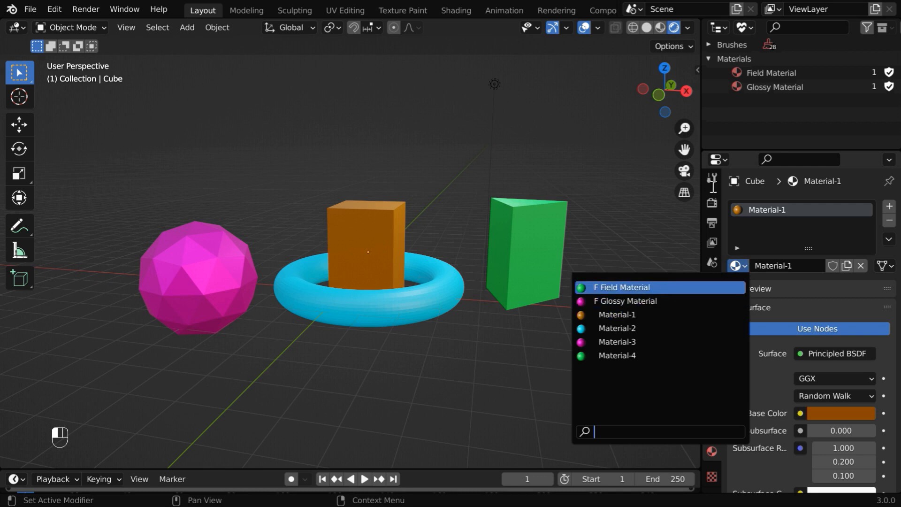
# Switch the outliner's display mode back to View Layer.
pyautogui.click(747, 28)
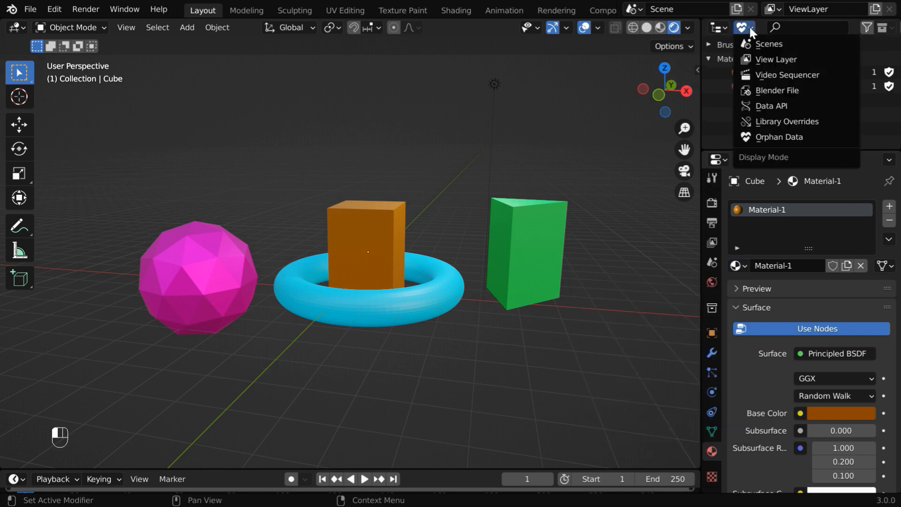
pyautogui.click(765, 58)
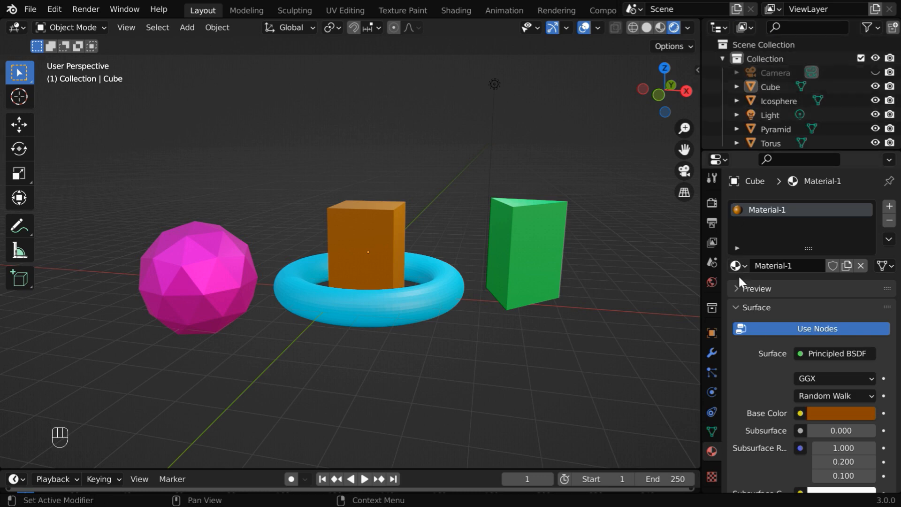
# Give the cube's Material-1 a fake user and remove it again.
pyautogui.click(833, 266)
pyautogui.click(832, 266)
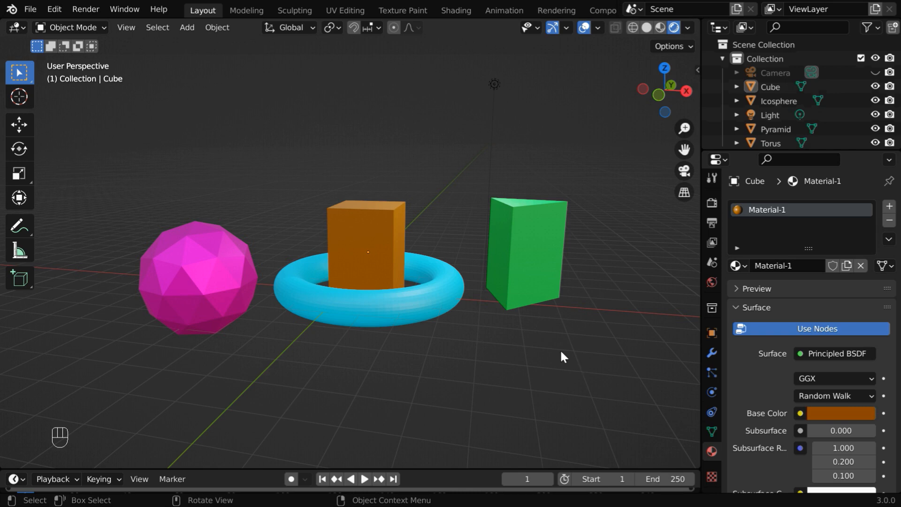
pyautogui.keyDown('ctrl'); pyautogui.moveTo(578, 365); pyautogui.dragTo(623, 442, button='middle'); pyautogui.keyUp('ctrl')
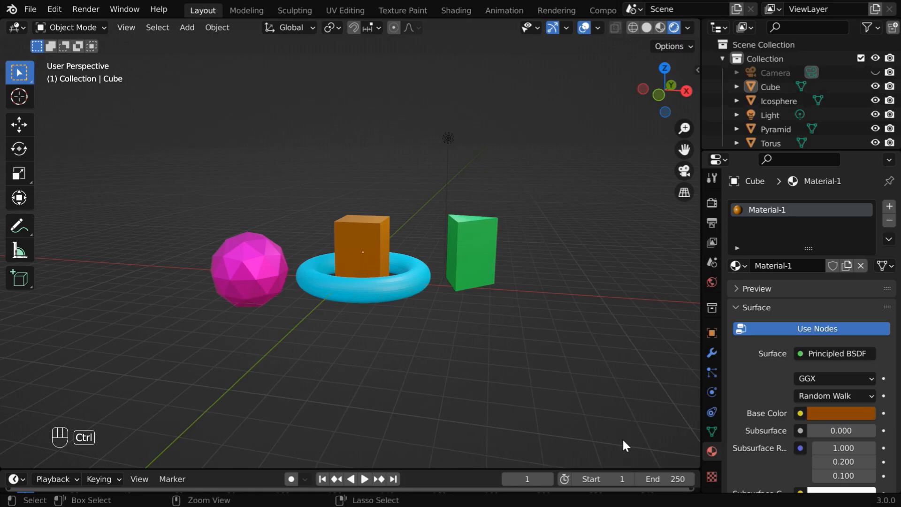